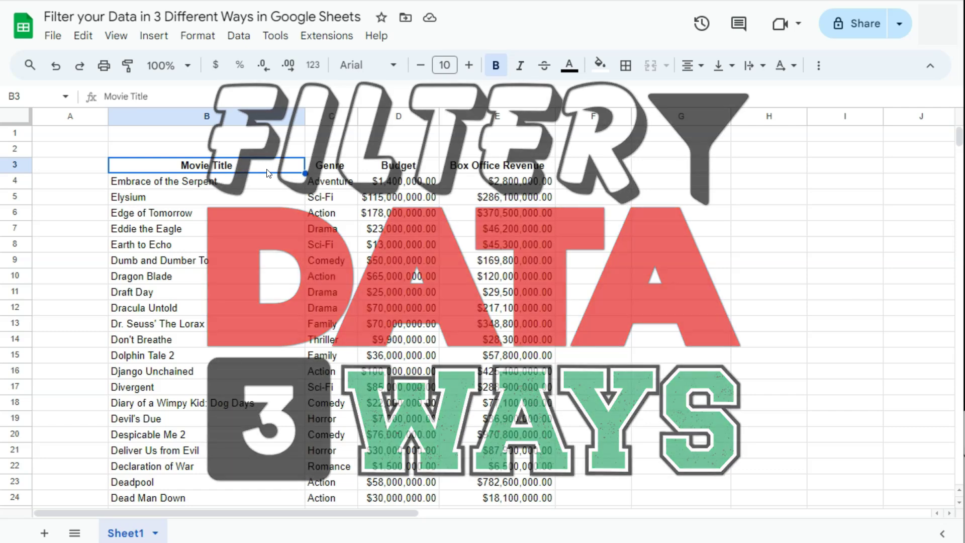
- Scroll through the movie table and select the Movie Title header cell B3
left_click(263, 181)
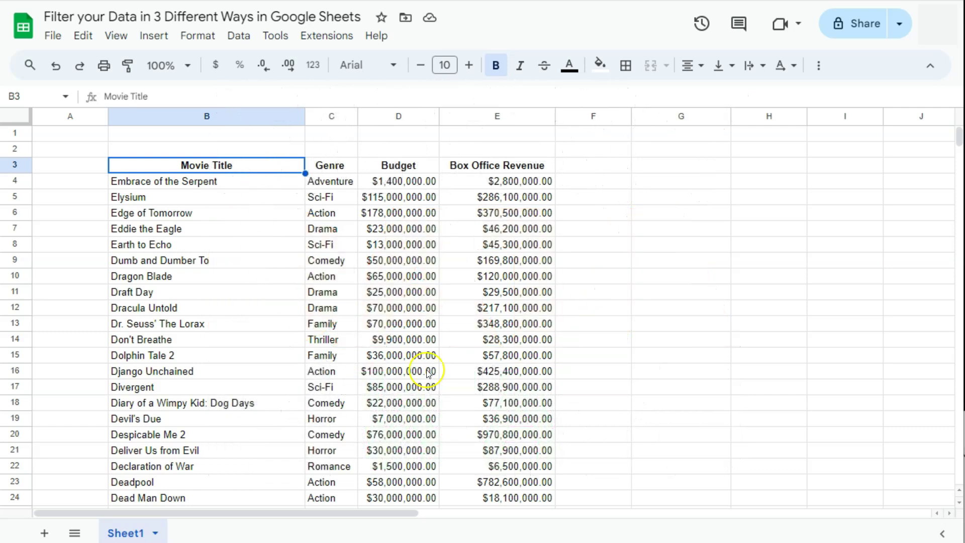
scroll(287, 314, "down", 2)
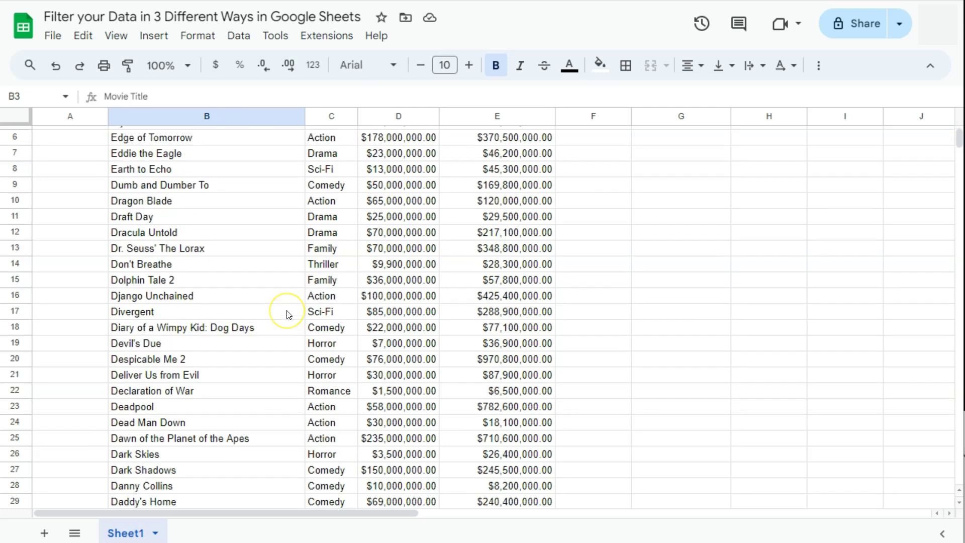
scroll(288, 314, "down", 5)
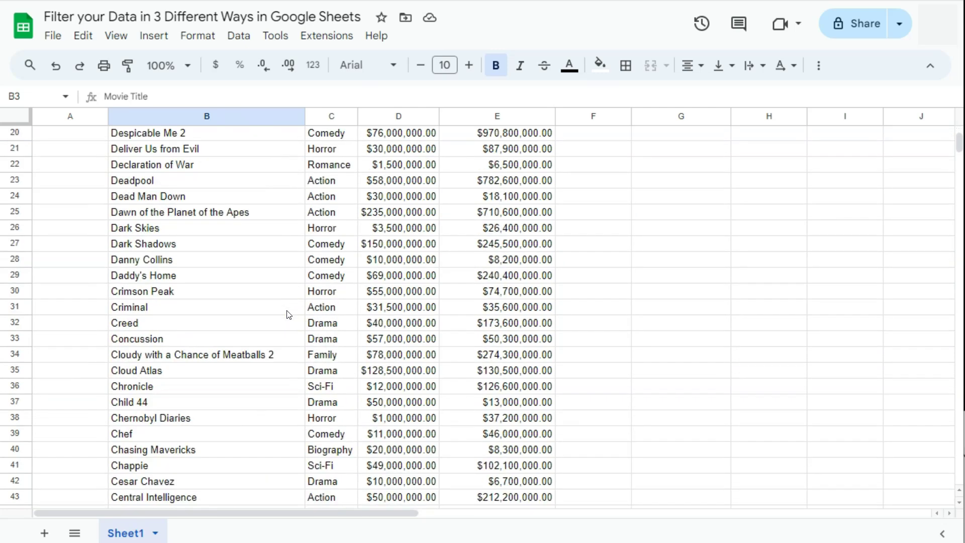
scroll(287, 314, "down", 2)
scroll(290, 297, "down", 2)
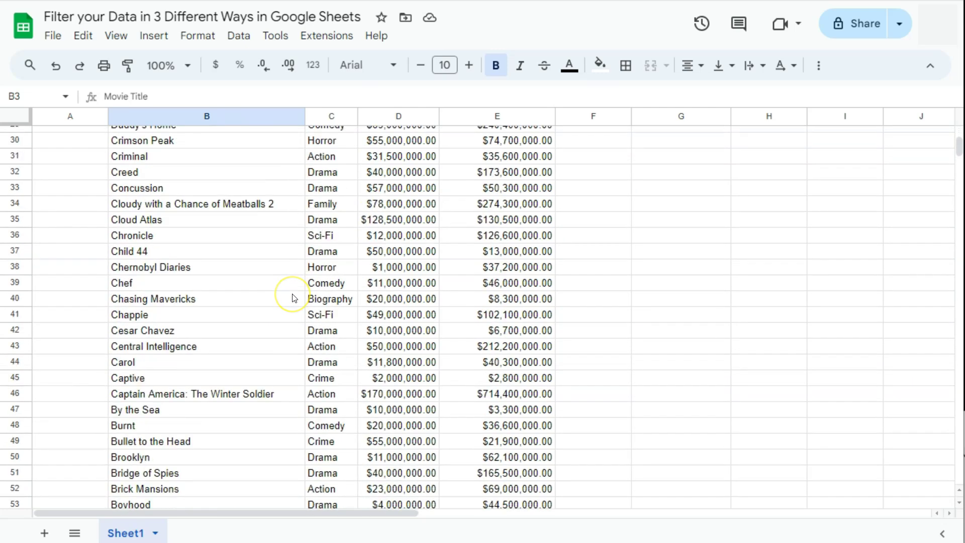
scroll(429, 309, "down", 3)
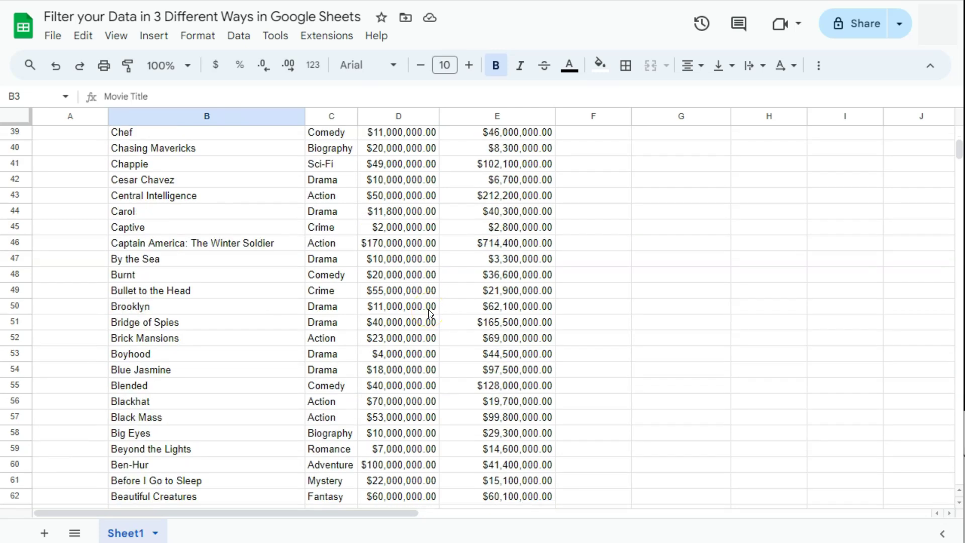
scroll(428, 309, "down", 3)
scroll(430, 314, "down", 5)
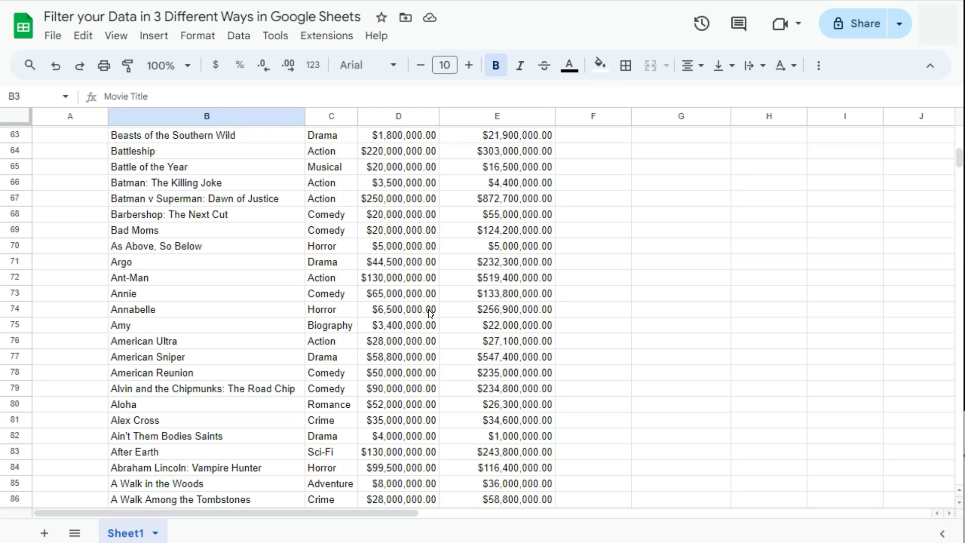
scroll(430, 313, "up", 15)
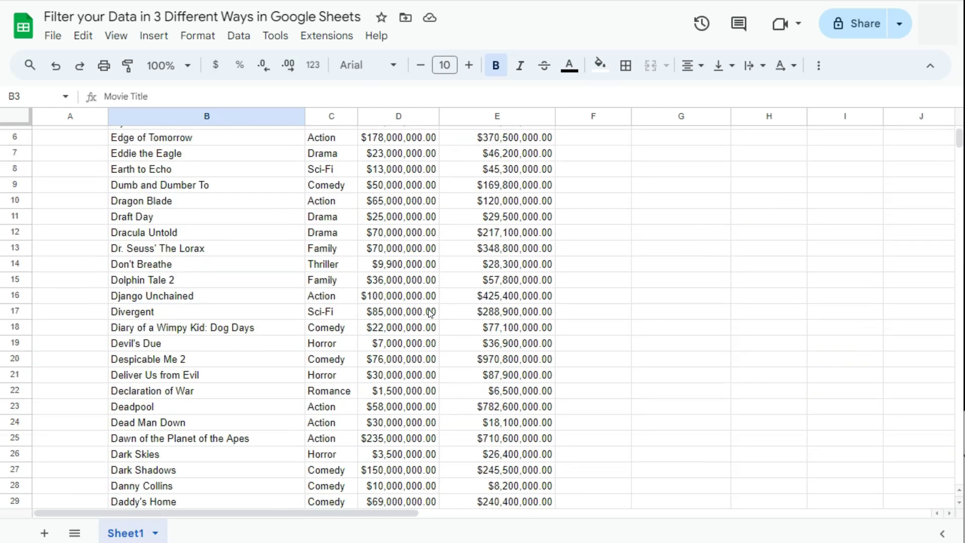
scroll(430, 313, "up", 2)
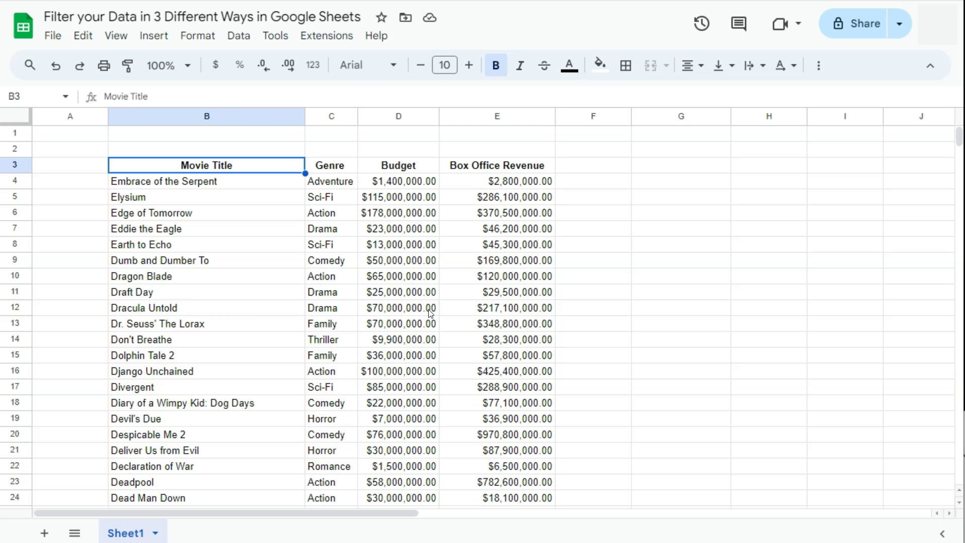
left_click(586, 166)
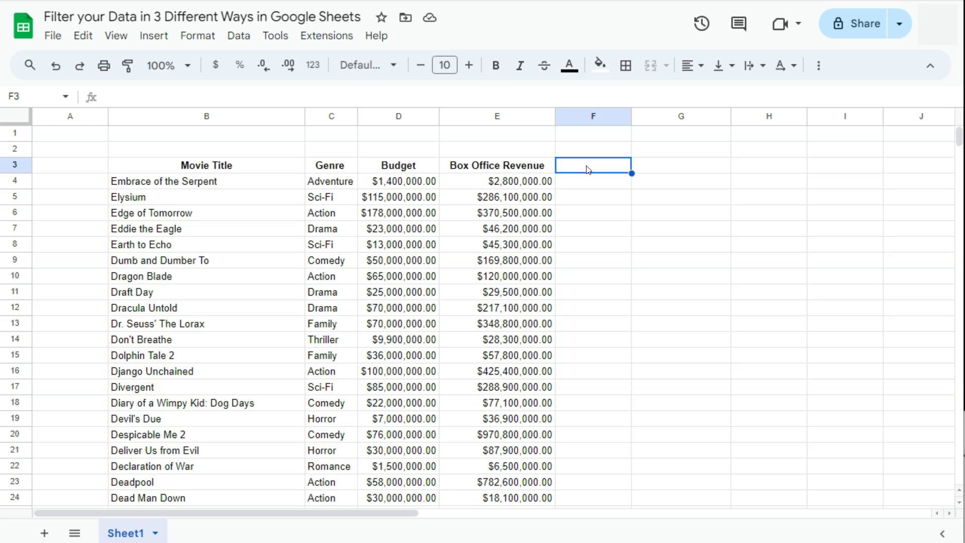
left_click(282, 168)
left_click(281, 168)
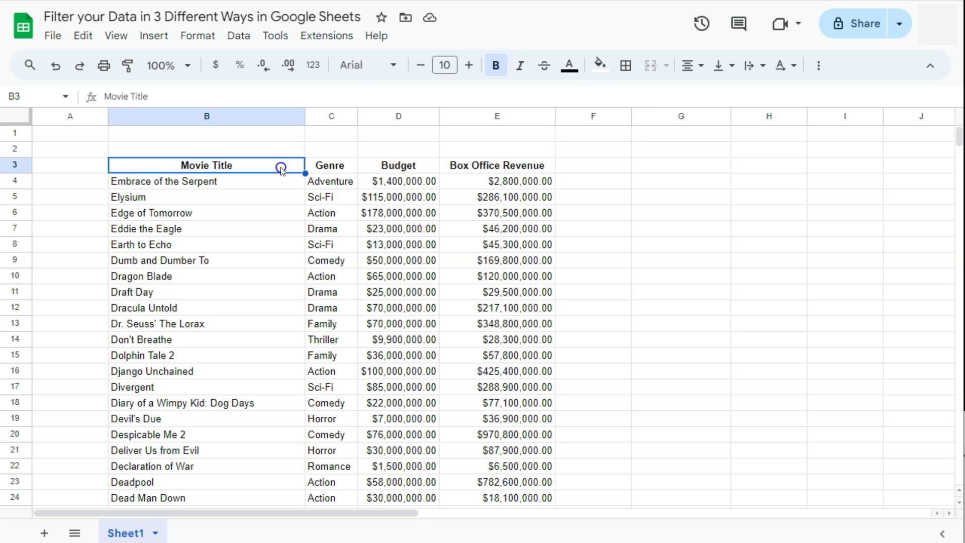
- Select the whole table B3:E102 and create a filter on it
key("ctrl+a")
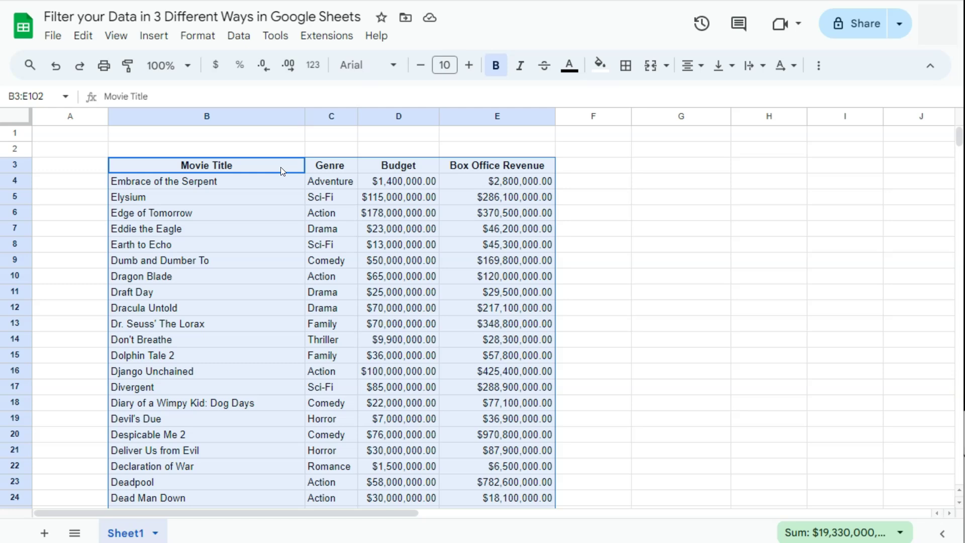
scroll(323, 291, "down", 20)
scroll(325, 298, "up", 20)
left_click(237, 36)
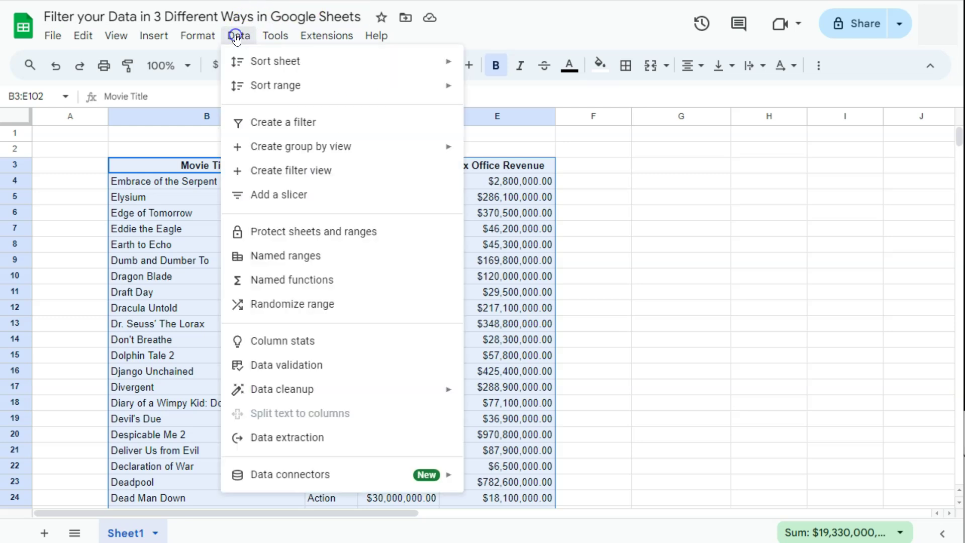
left_click(287, 125)
left_click(565, 169)
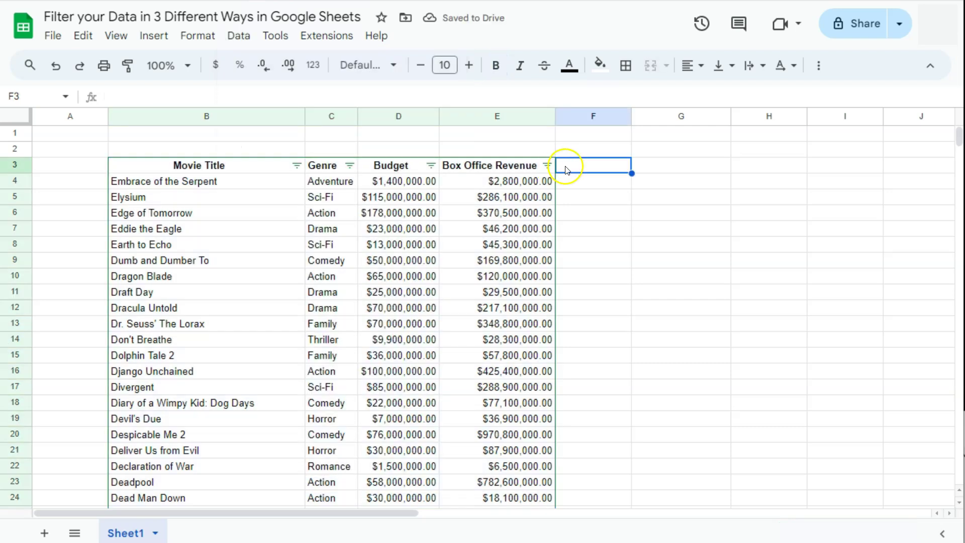
left_click(297, 165)
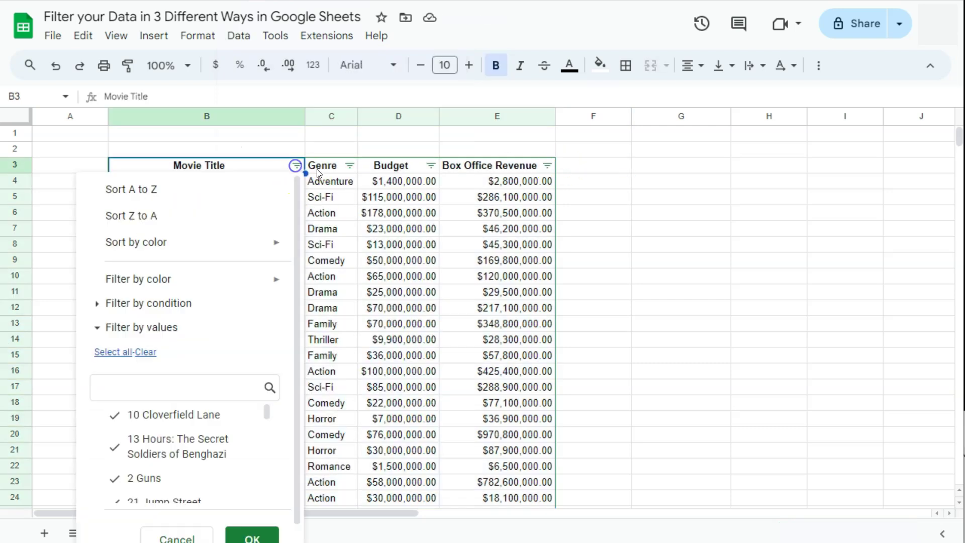
left_click(350, 166)
left_click(431, 166)
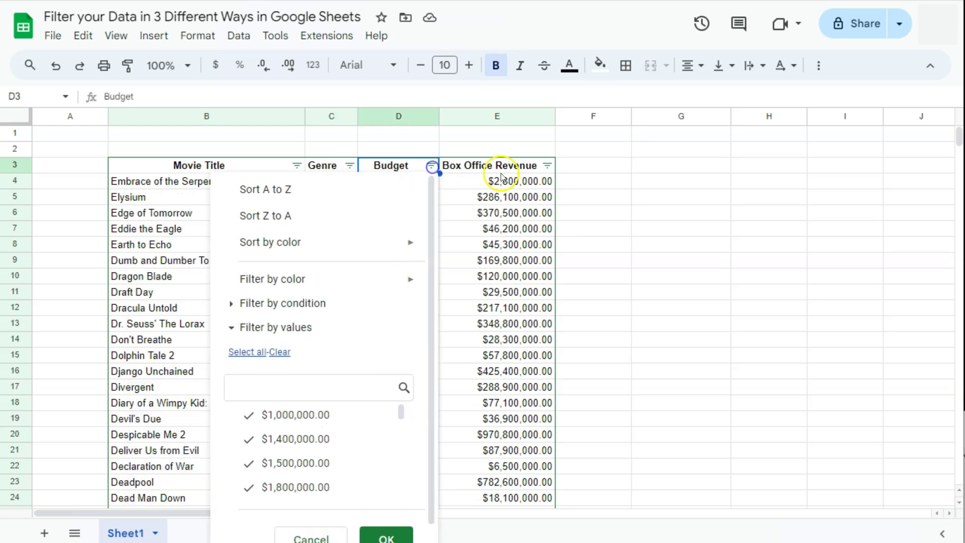
left_click(545, 168)
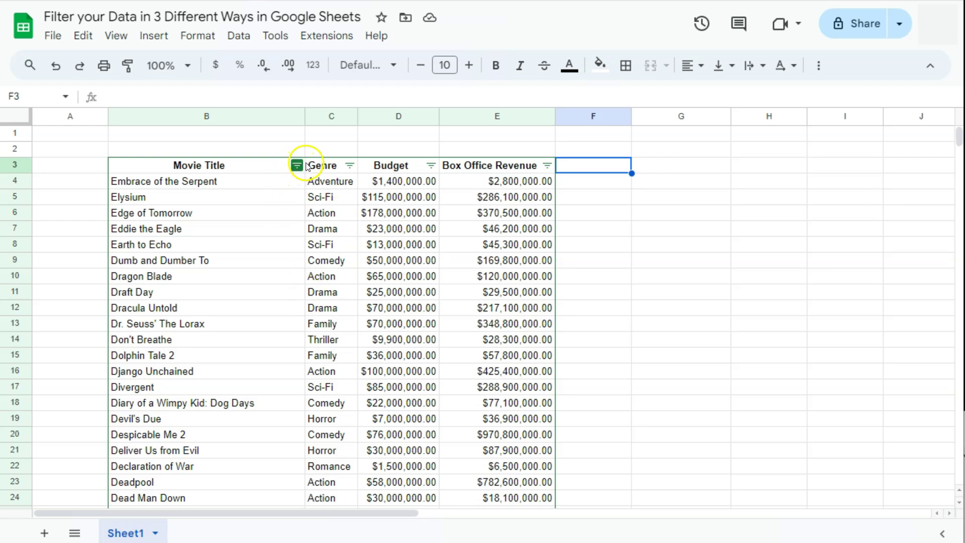
- Set the Genre column filter to show only Comedy
left_click(349, 166)
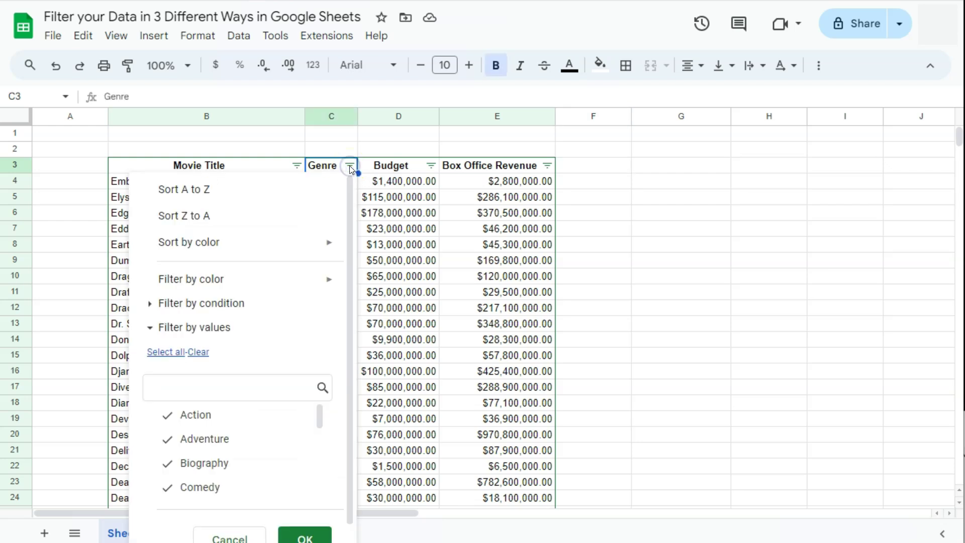
left_click(322, 169)
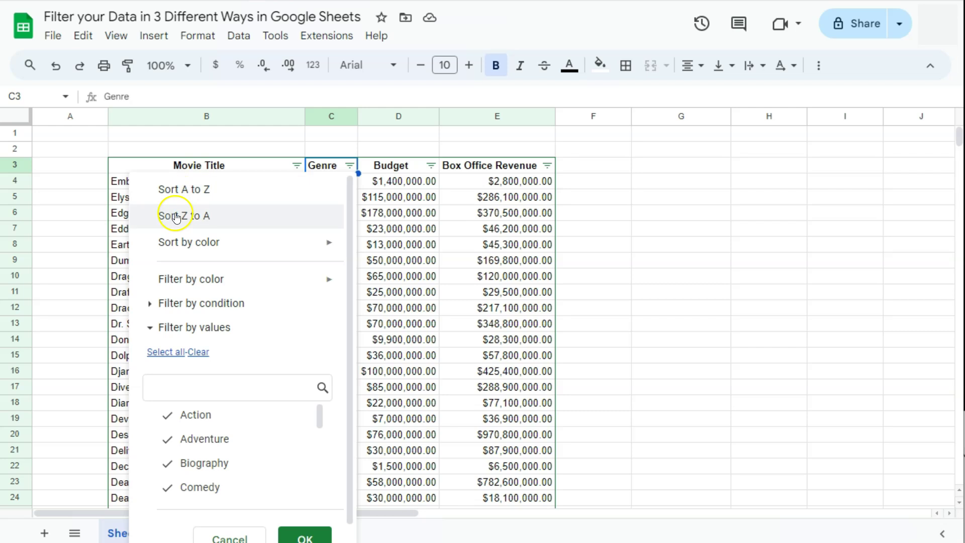
mouse_move(222, 253)
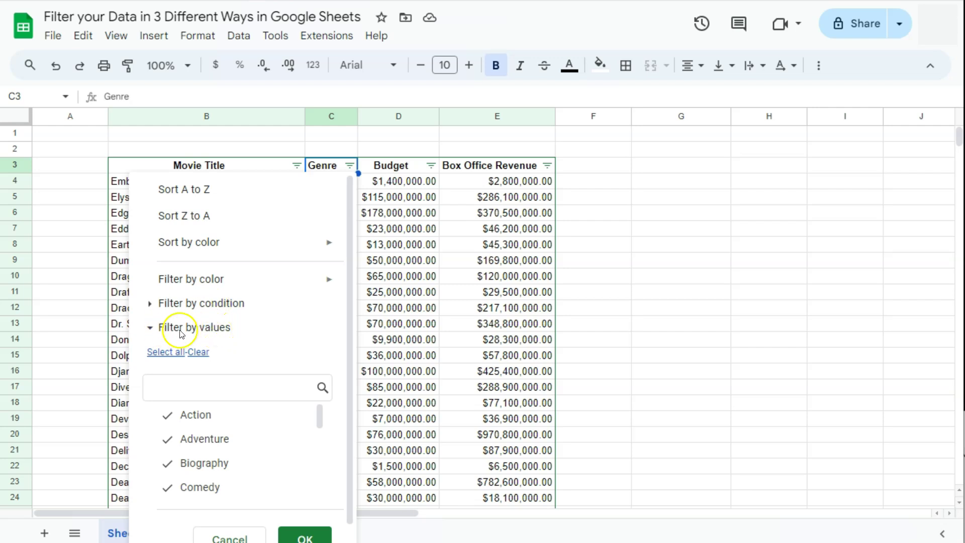
left_click(194, 353)
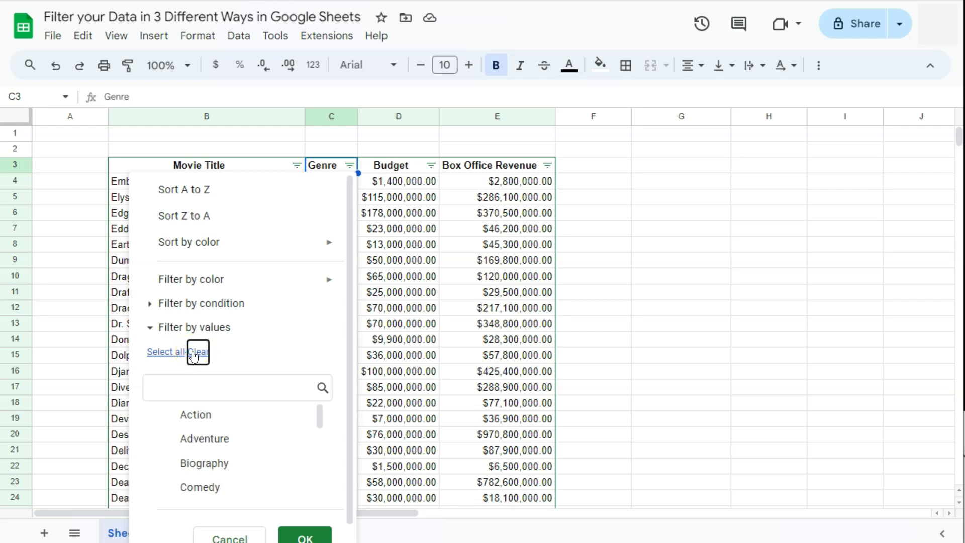
left_click(201, 488)
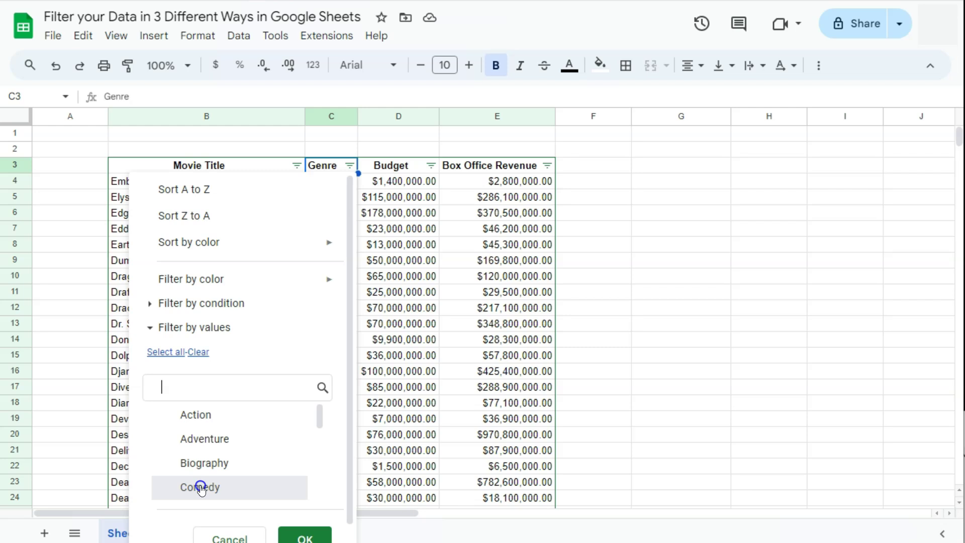
left_click(291, 536)
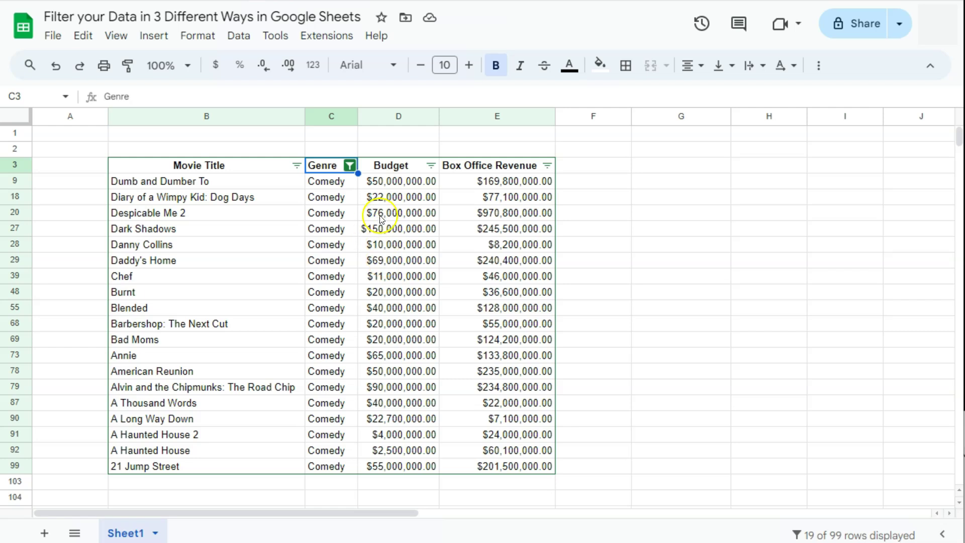
- Filter Budget by condition Greater than 50000000, then turn the filter off
left_click(430, 165)
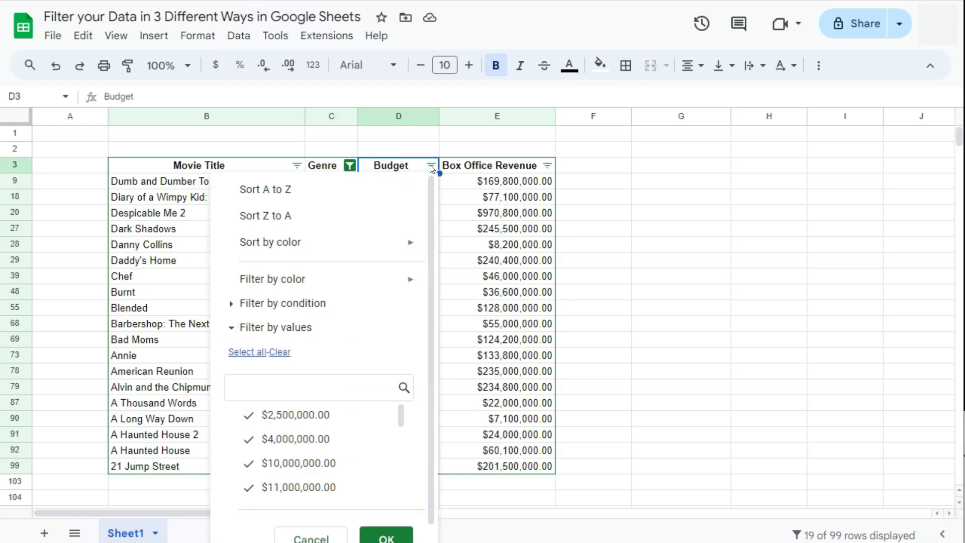
left_click(299, 303)
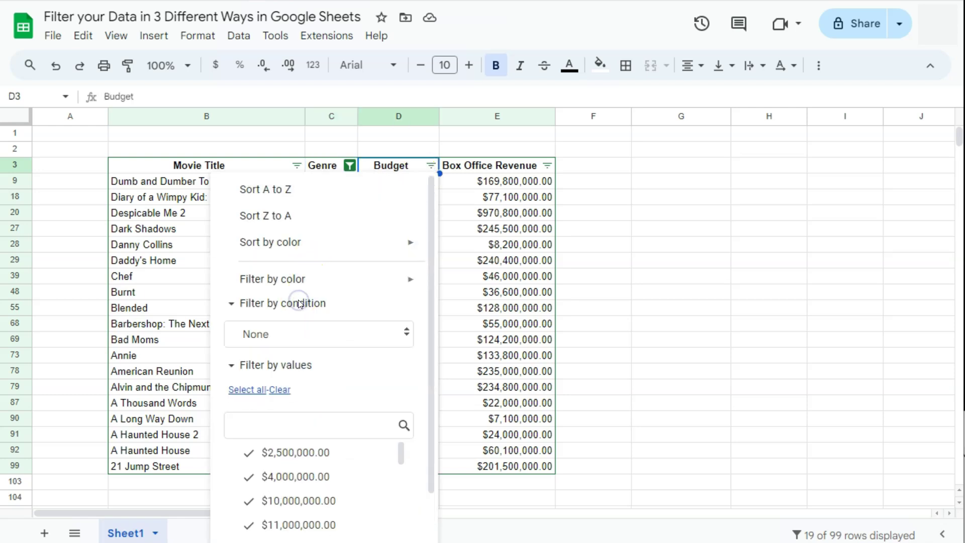
left_click(295, 335)
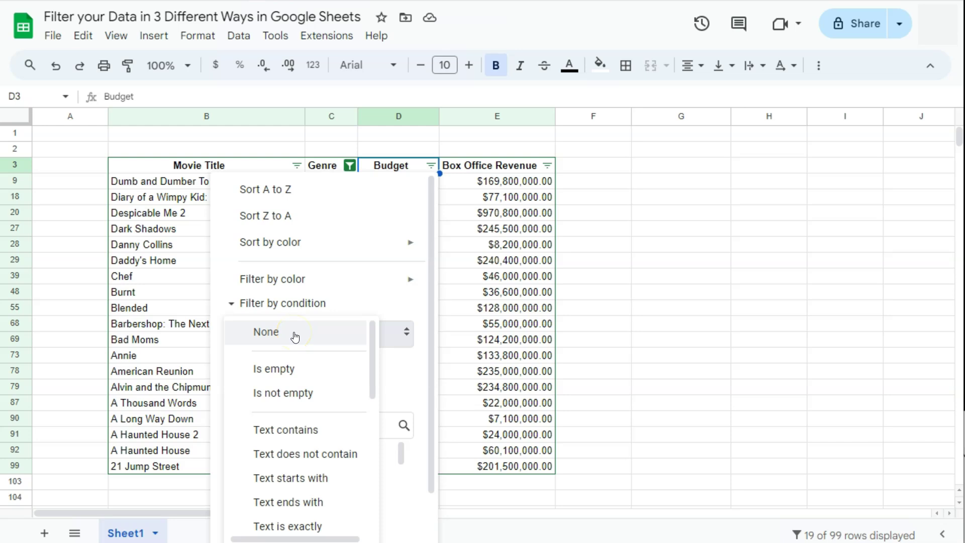
left_click(294, 350)
scroll(294, 350, "down", 3)
scroll(293, 350, "down", 3)
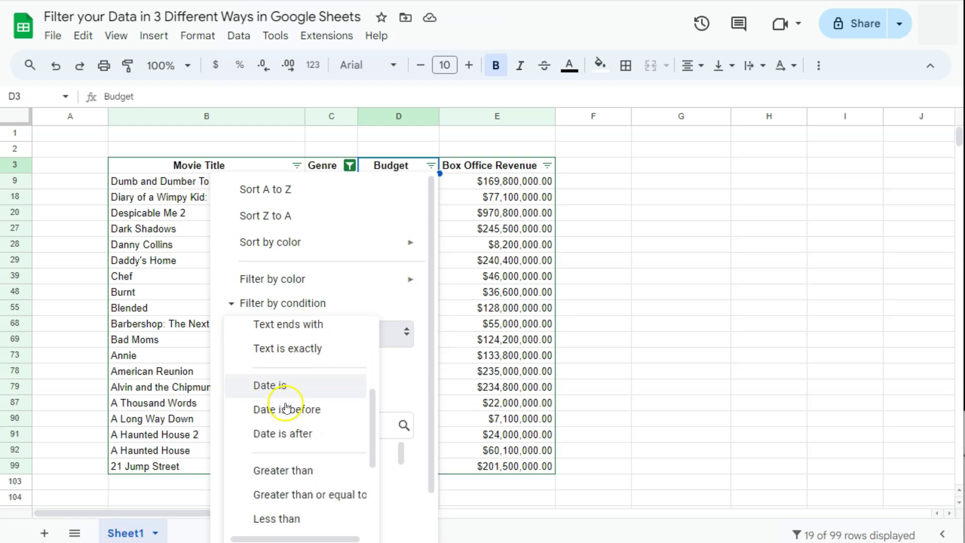
left_click(280, 422)
left_click(282, 367)
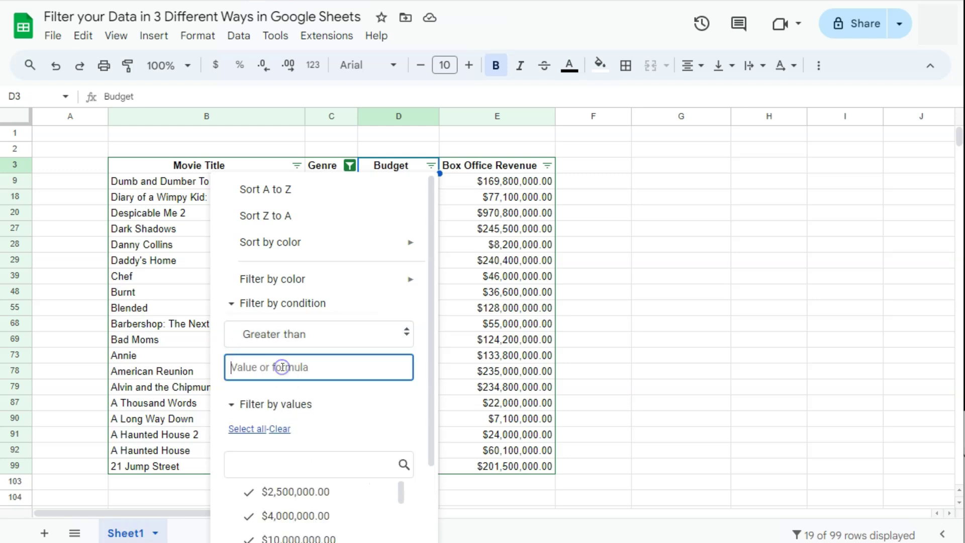
type("500000")
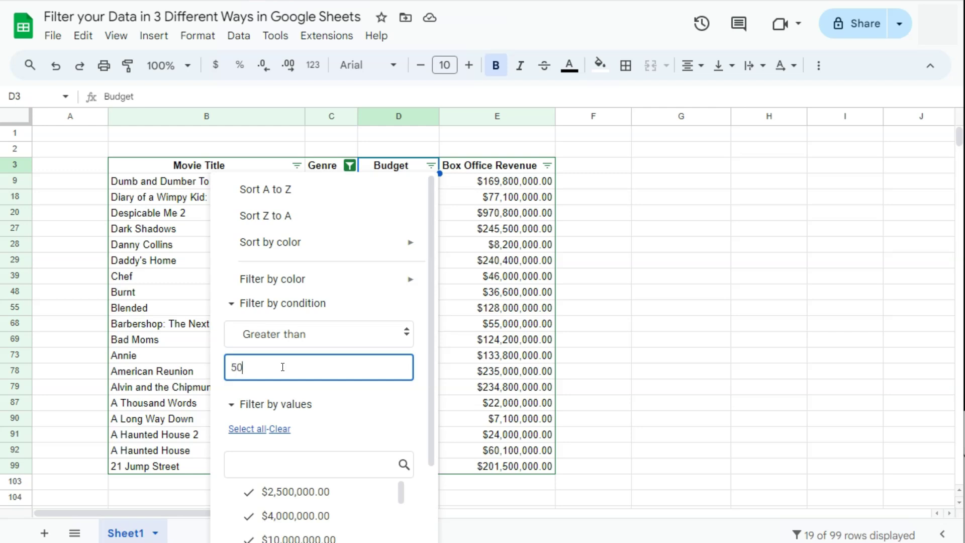
type("00")
scroll(321, 427, "down", 2)
left_click(383, 520)
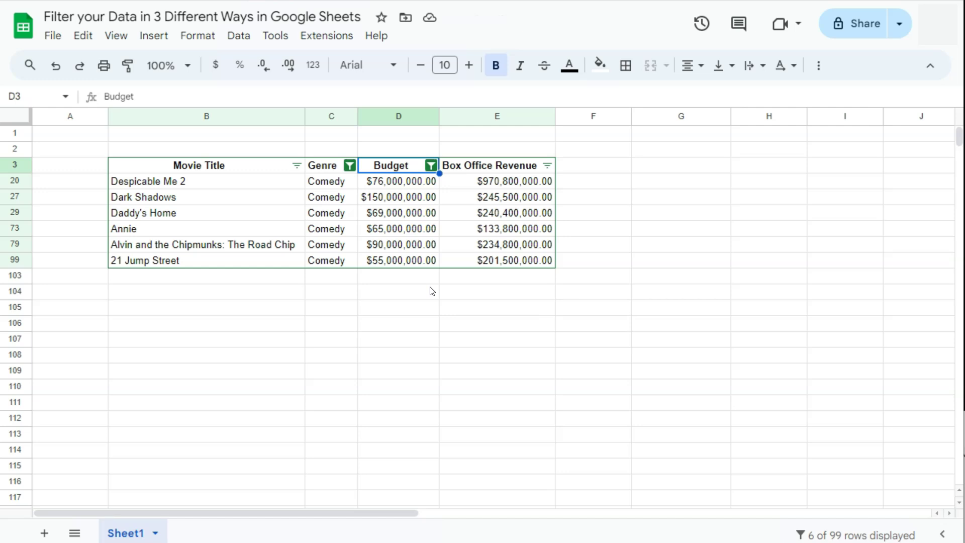
left_click(244, 164)
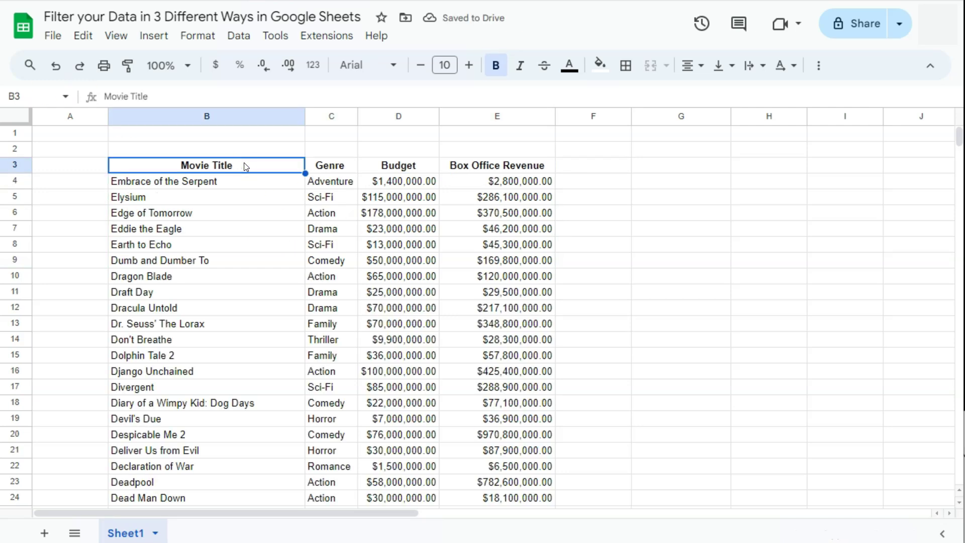
- Select the movie table B3:E102 from the Movie Title header and open the Data menu
left_click(244, 164)
key("ctrl+a")
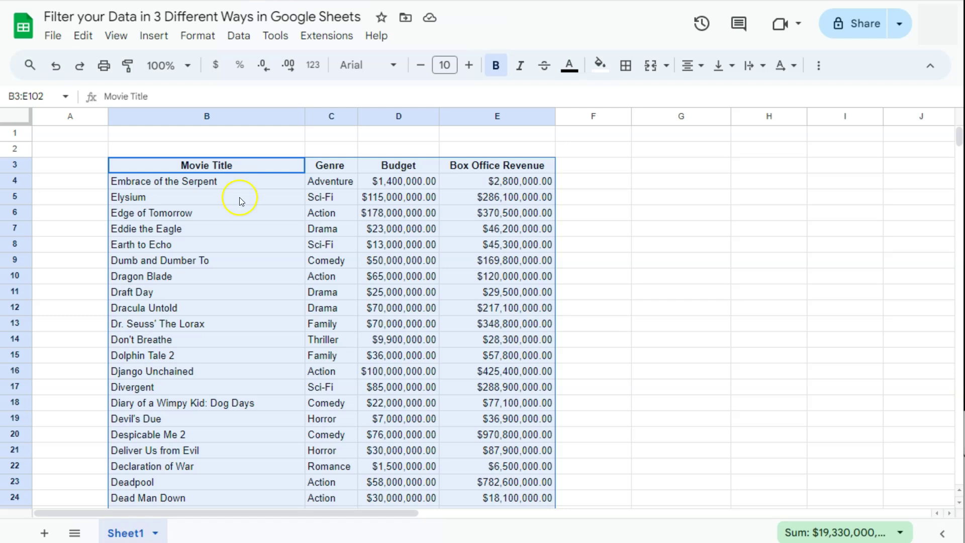
left_click(238, 36)
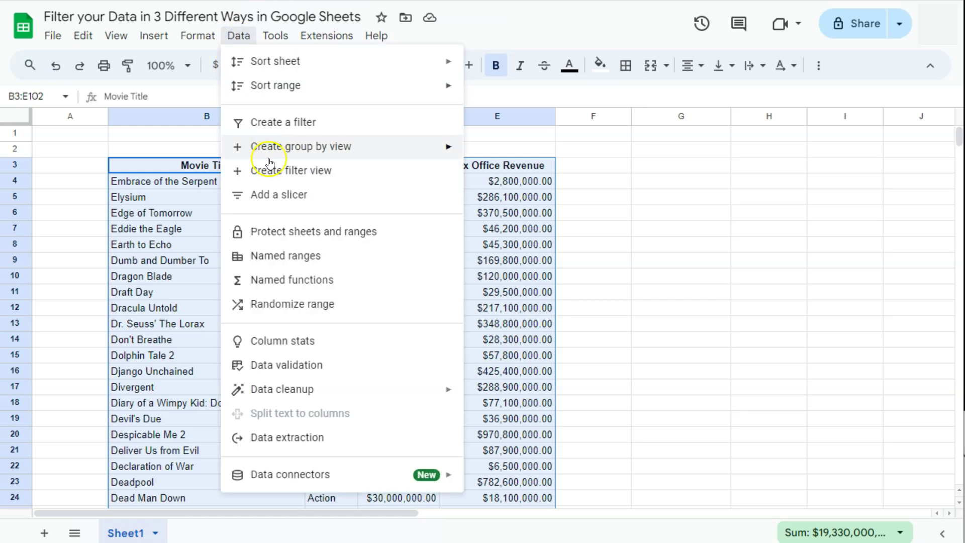
- Add a slicer for B3:E102, move it above the header row, and set its column to Movie Title
left_click(286, 194)
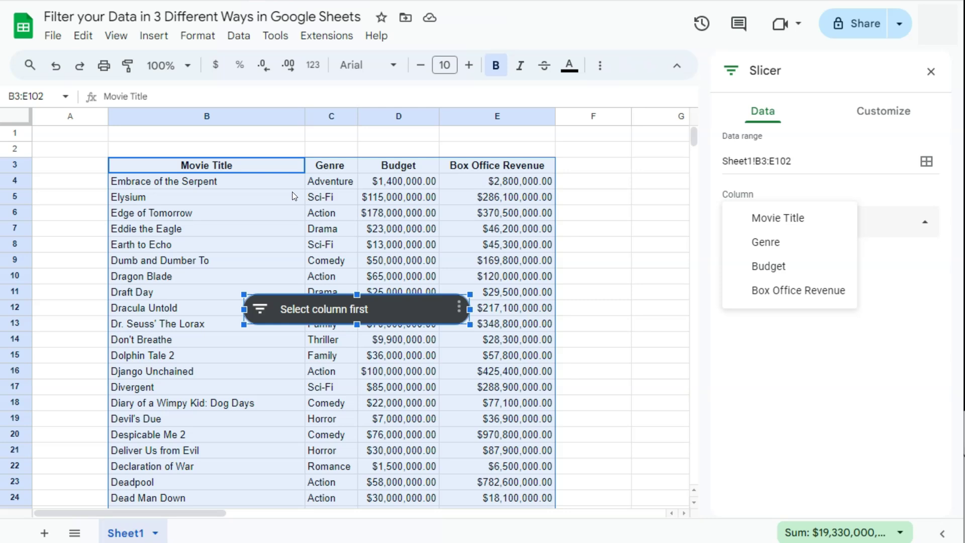
left_click(388, 306)
left_click_drag(420, 308, 367, 139)
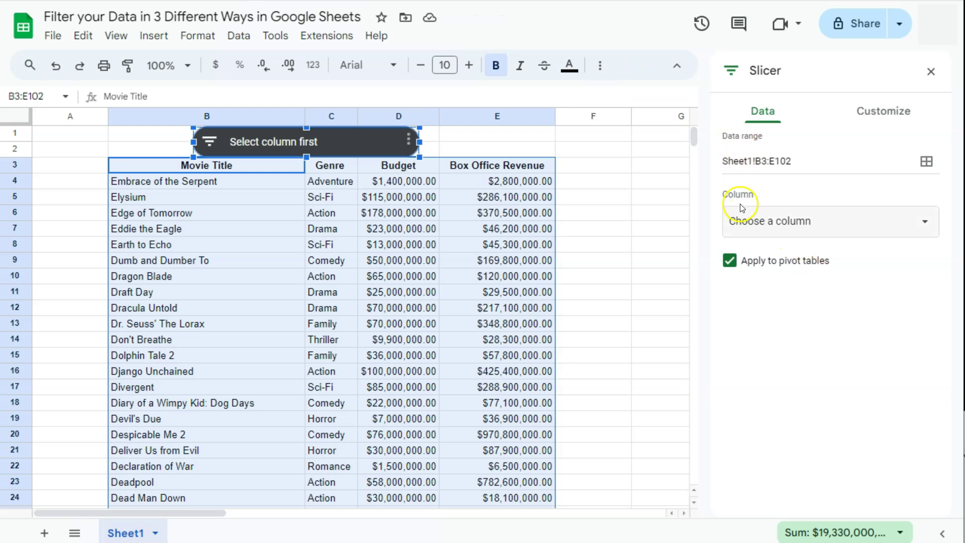
left_click(786, 230)
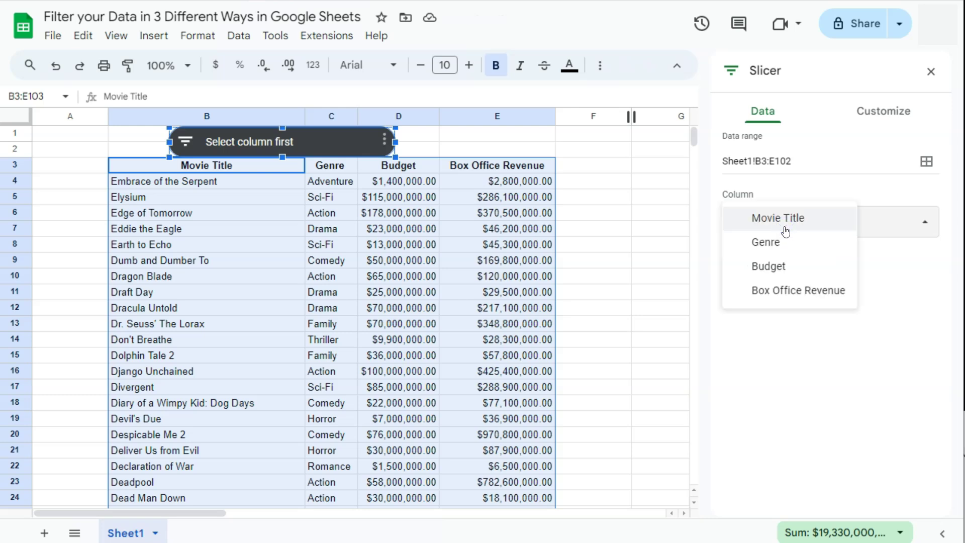
left_click(787, 221)
left_click(787, 220)
left_click(302, 144)
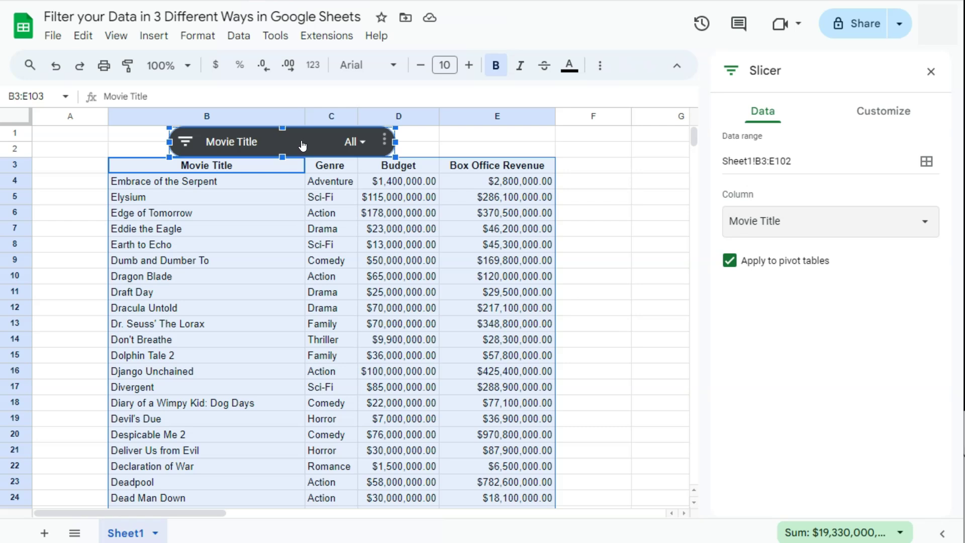
- Set the slicer's Movie Title condition to Text starts with 'D'
left_click(361, 142)
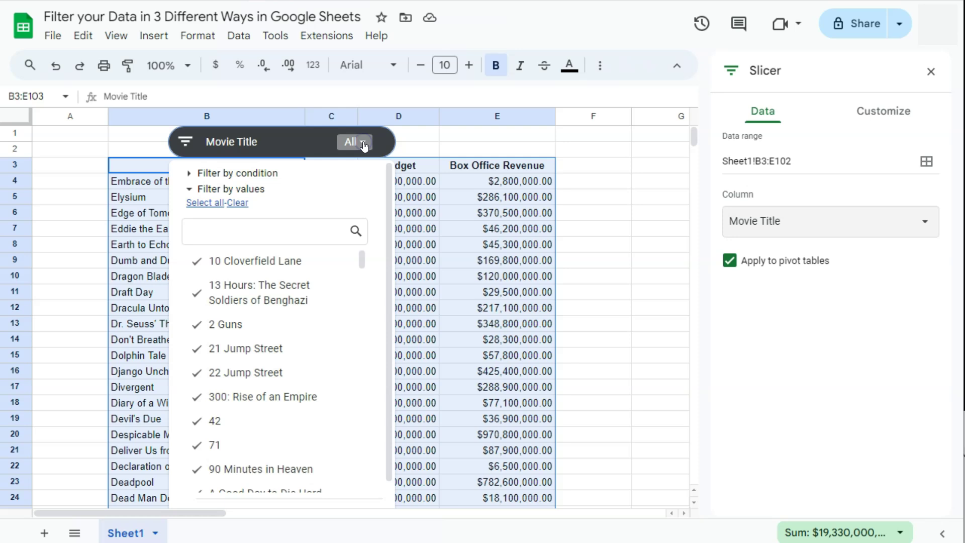
left_click(231, 173)
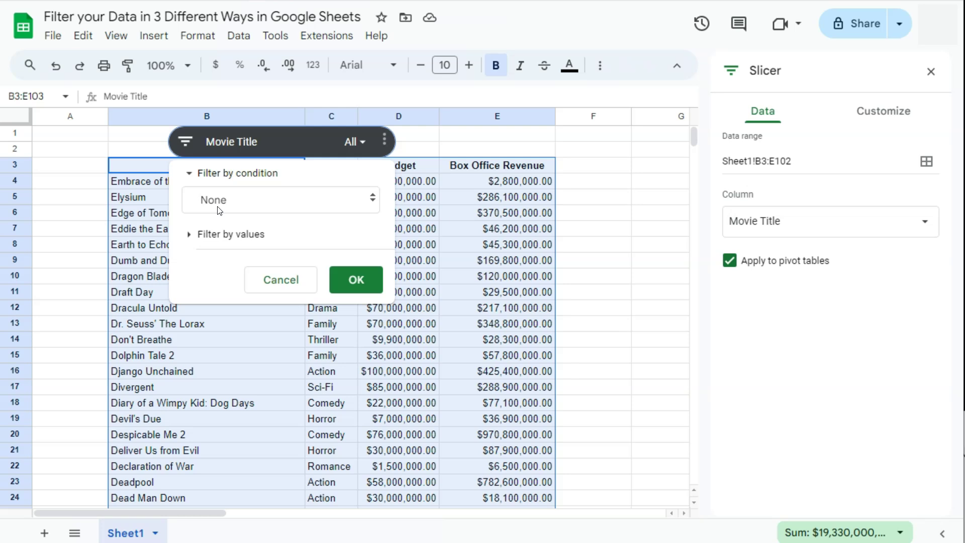
left_click(249, 203)
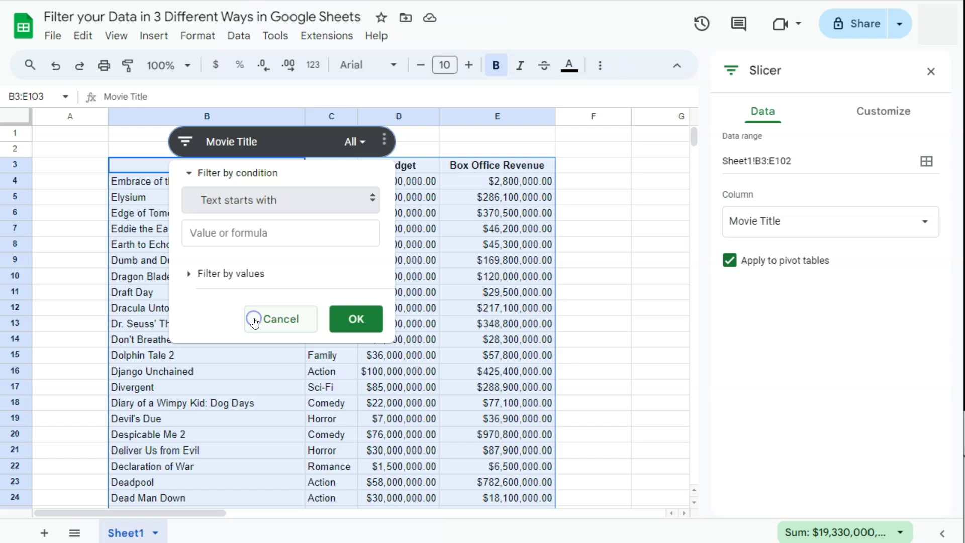
left_click(221, 234)
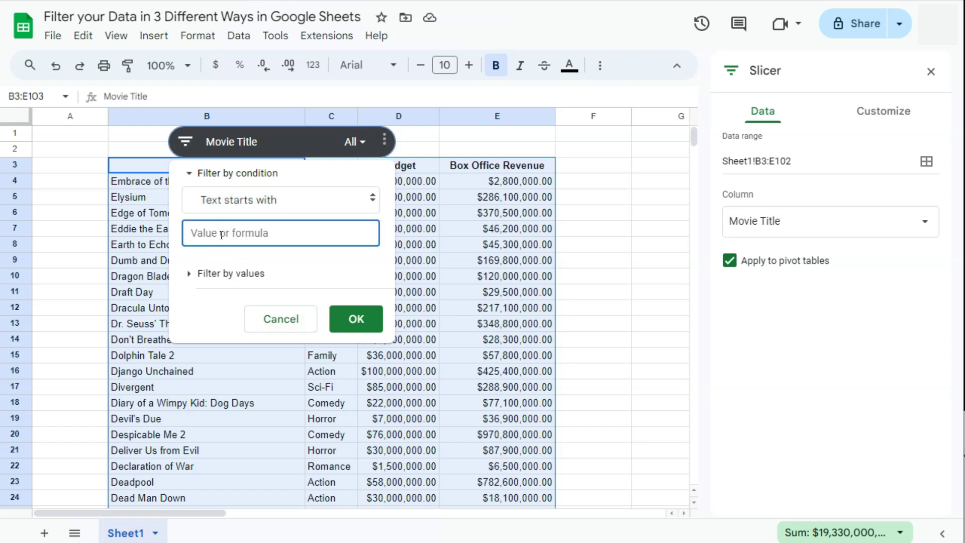
type("D")
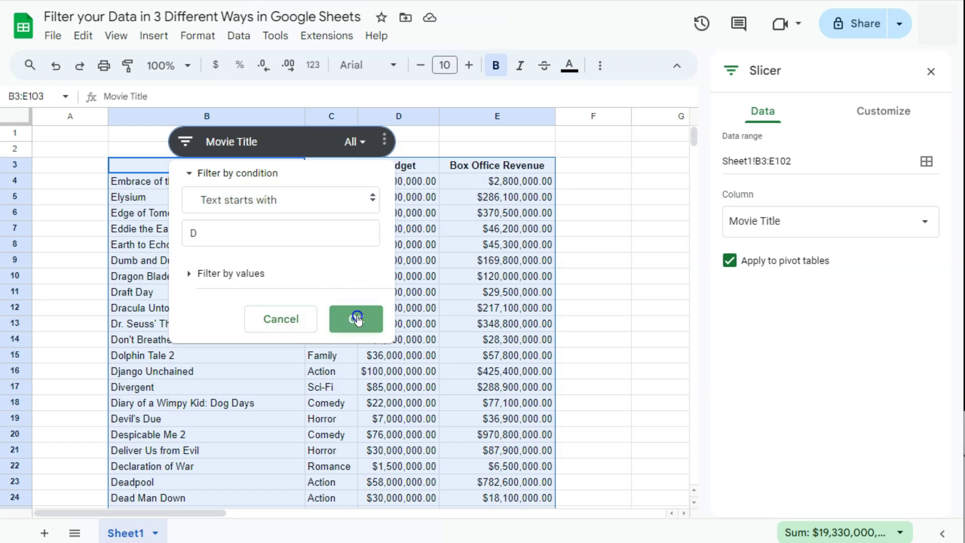
left_click(357, 316)
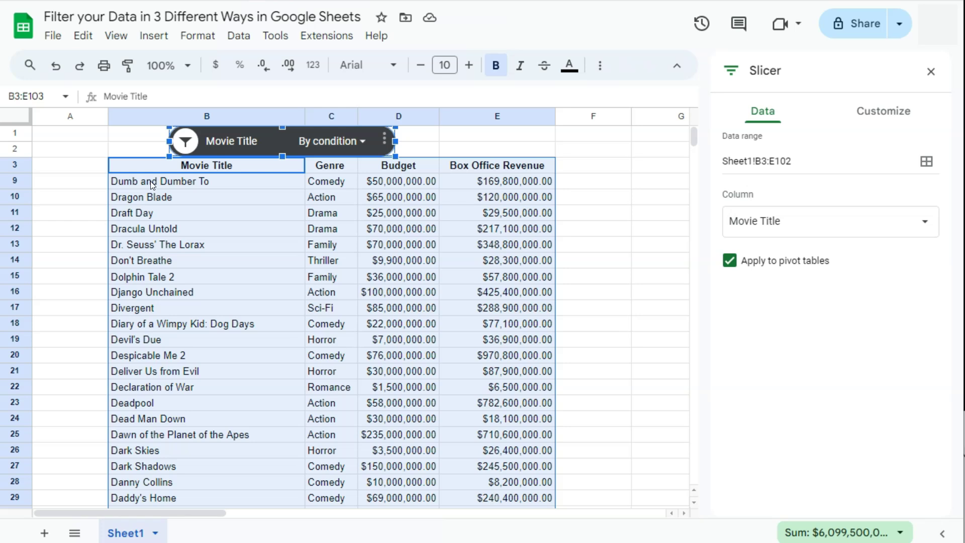
- Select cell G4 for the upcoming formula
left_click(644, 182)
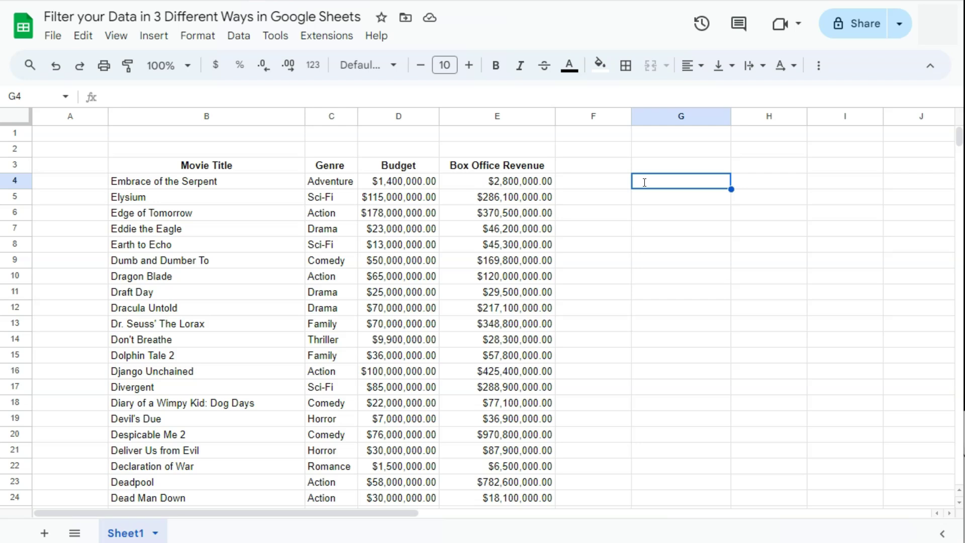
- Start a =FILTER formula in G4 with B4:E102 as its range
type("=FILTER")
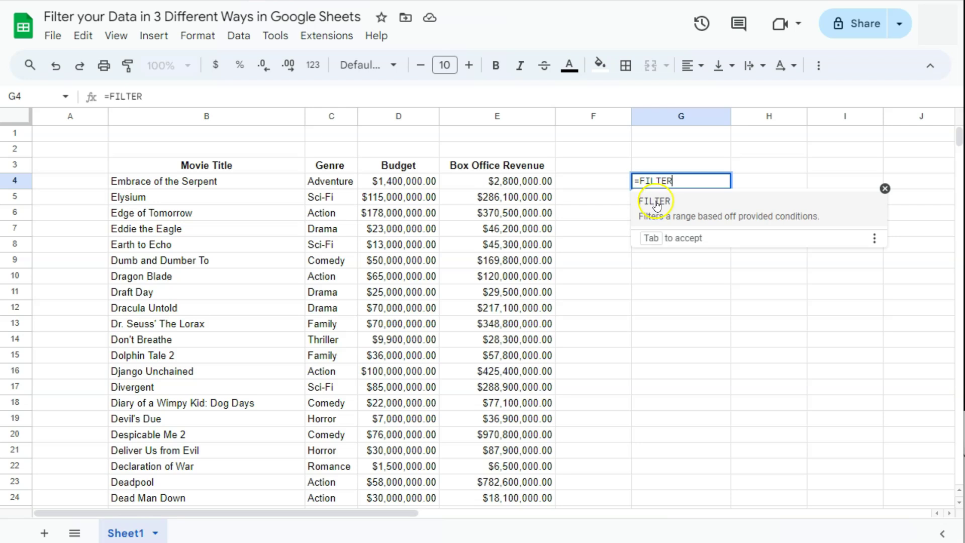
left_click(656, 203)
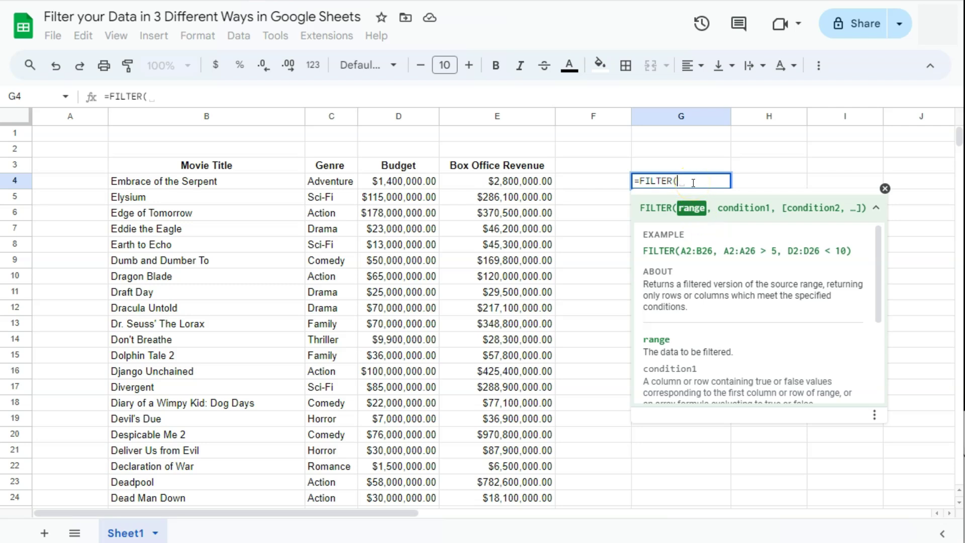
left_click(234, 181)
left_click_drag(234, 182, 478, 374)
scroll(481, 314, "down", 5)
scroll(478, 321, "down", 18)
scroll(478, 359, "down", 6)
scroll(481, 370, "up", 20)
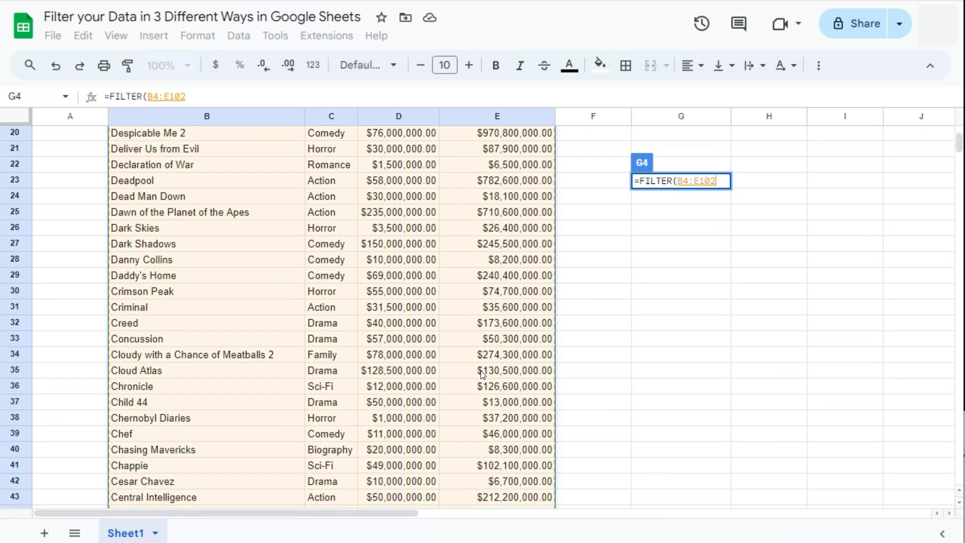
scroll(483, 372, "up", 6)
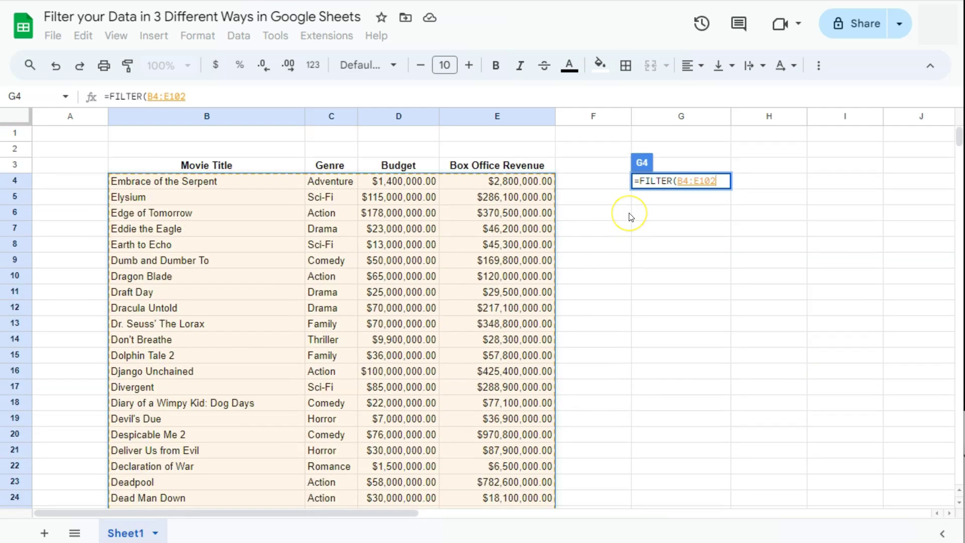
- Add the condition D4:D102>100000000 to the FILTER formula
type(",")
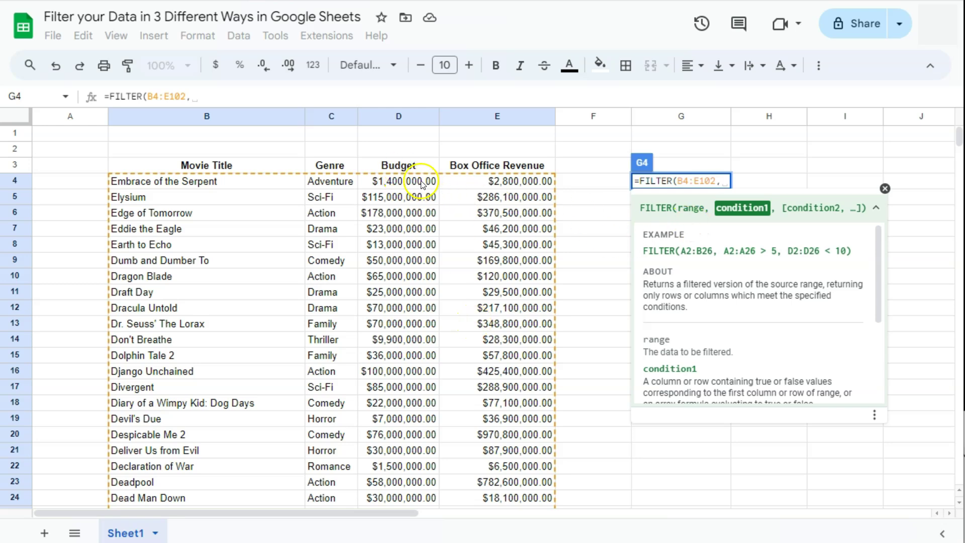
left_click_drag(420, 184, 412, 234)
scroll(421, 261, "down", 20)
scroll(412, 234, "up", 10)
scroll(412, 234, "up", 19)
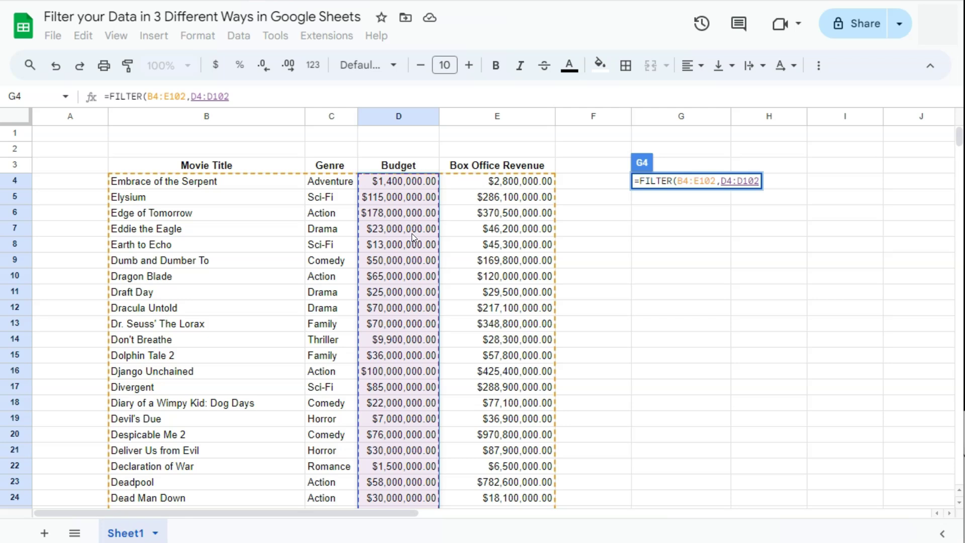
type(">1")
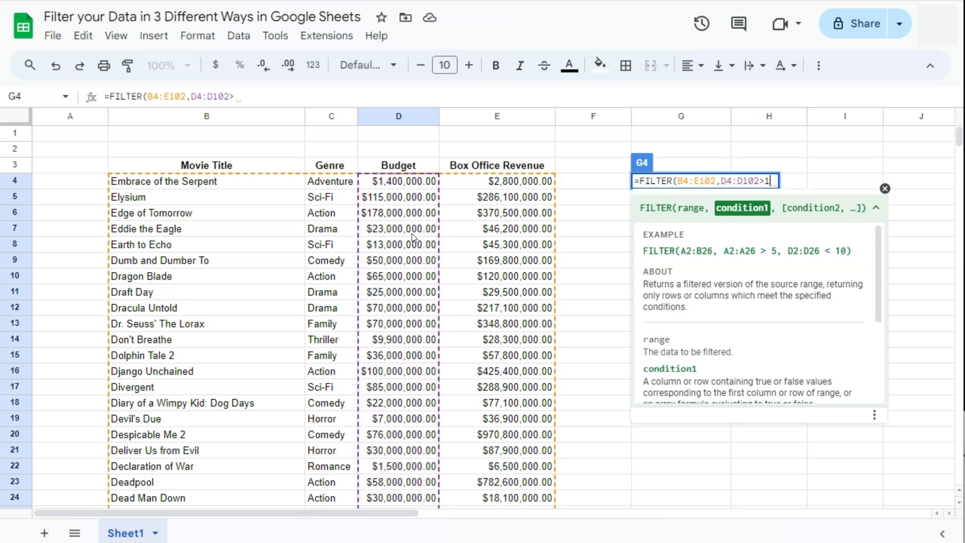
type("00000000,")
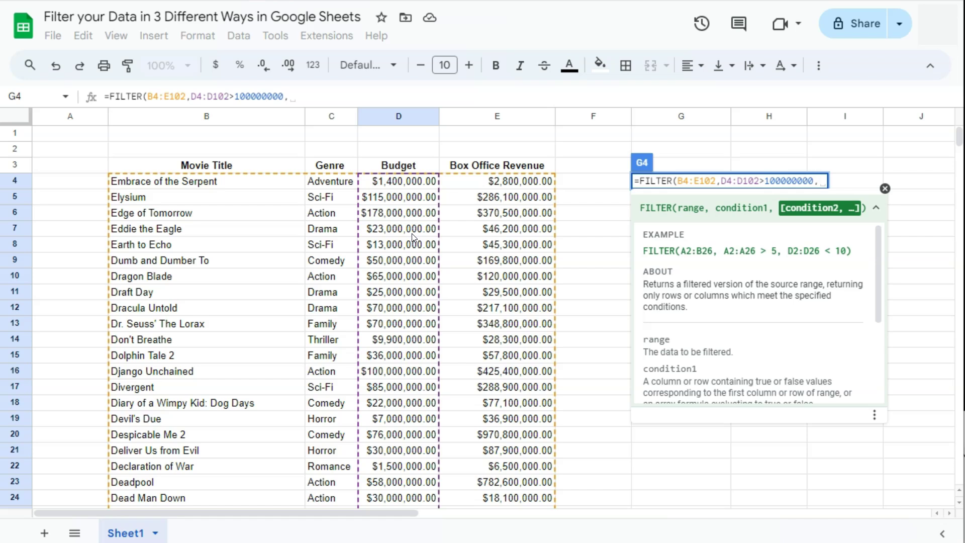
- Add the second condition E4:E102>200000000 and close the FILTER formula
left_click(522, 183)
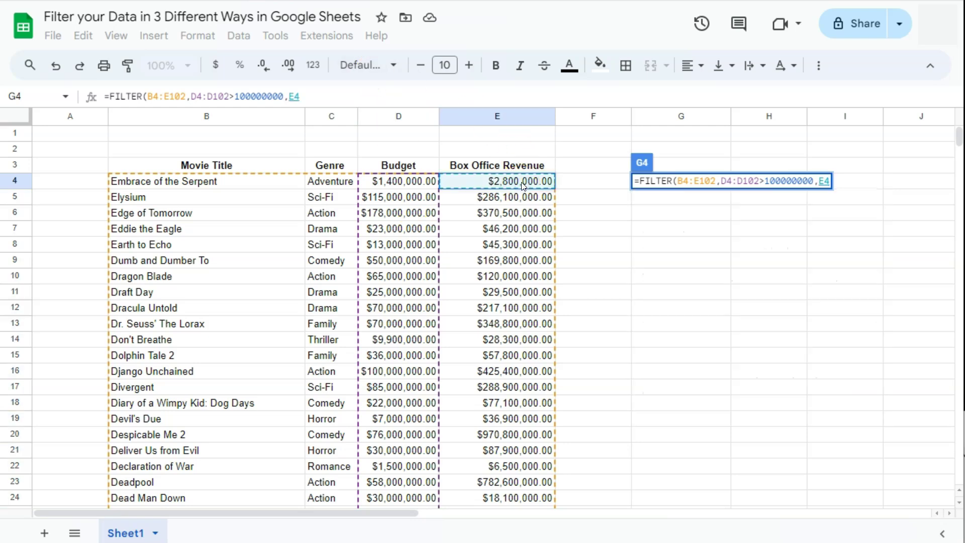
key("ctrl+shift+Down")
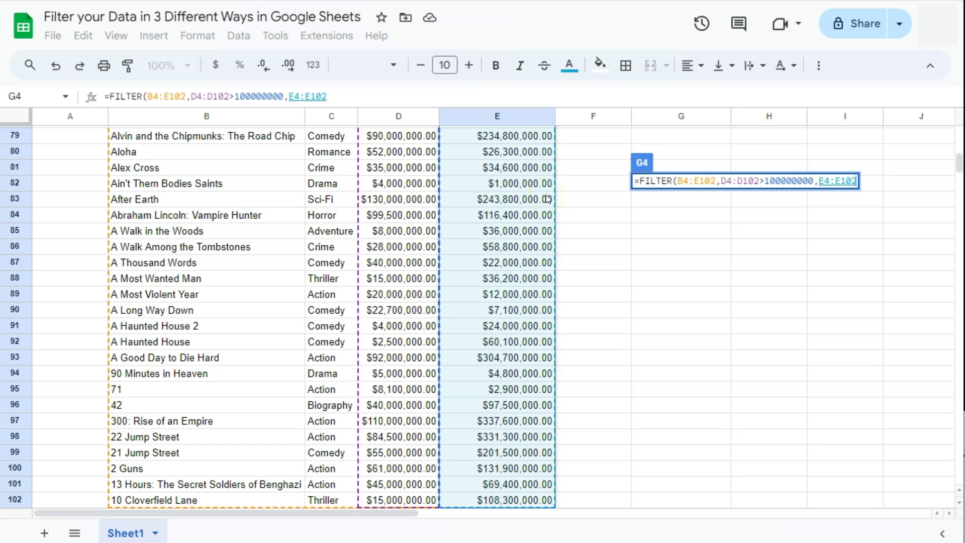
type(">")
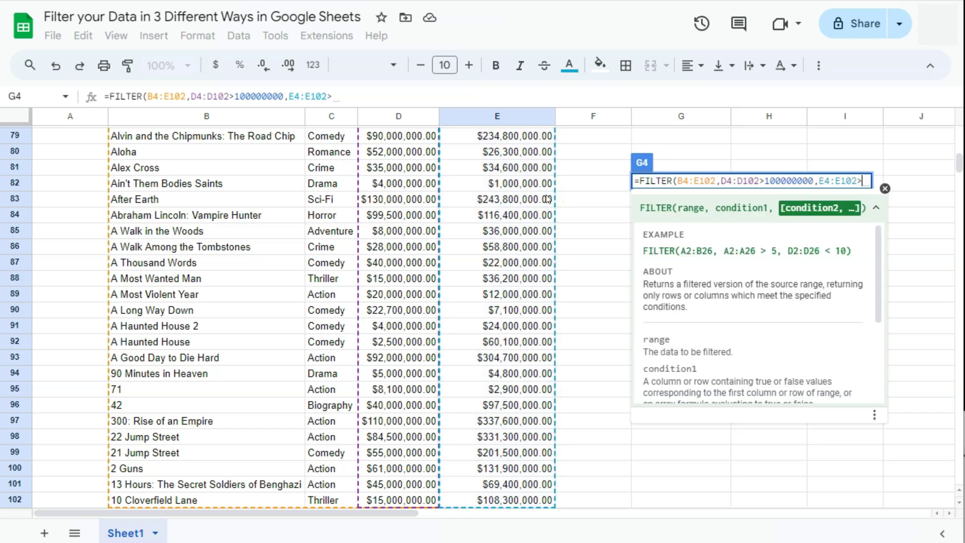
type("200000")
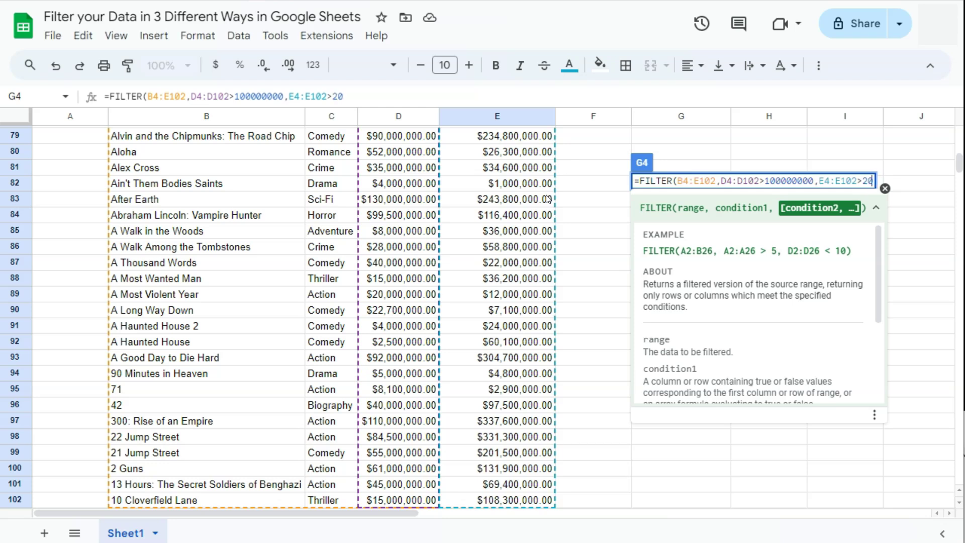
type("00000")
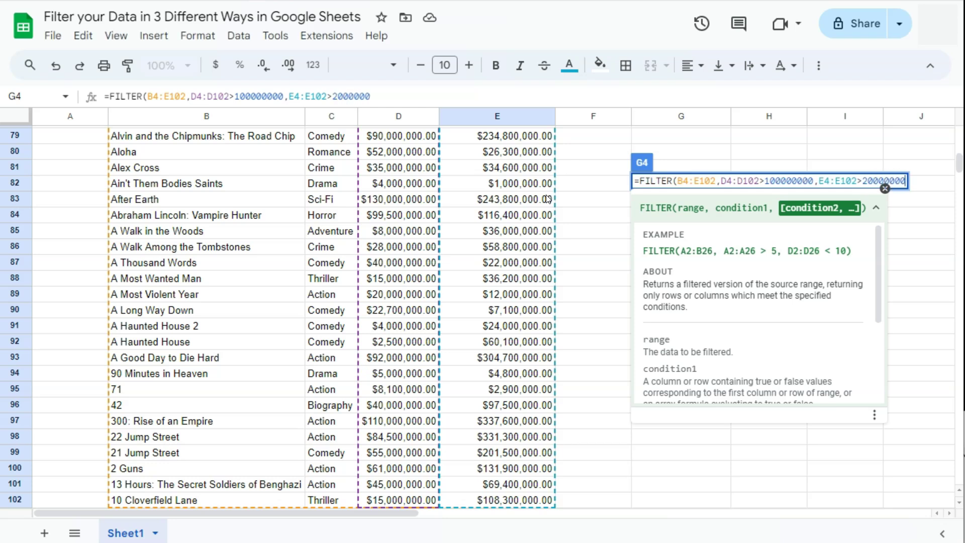
type(")")
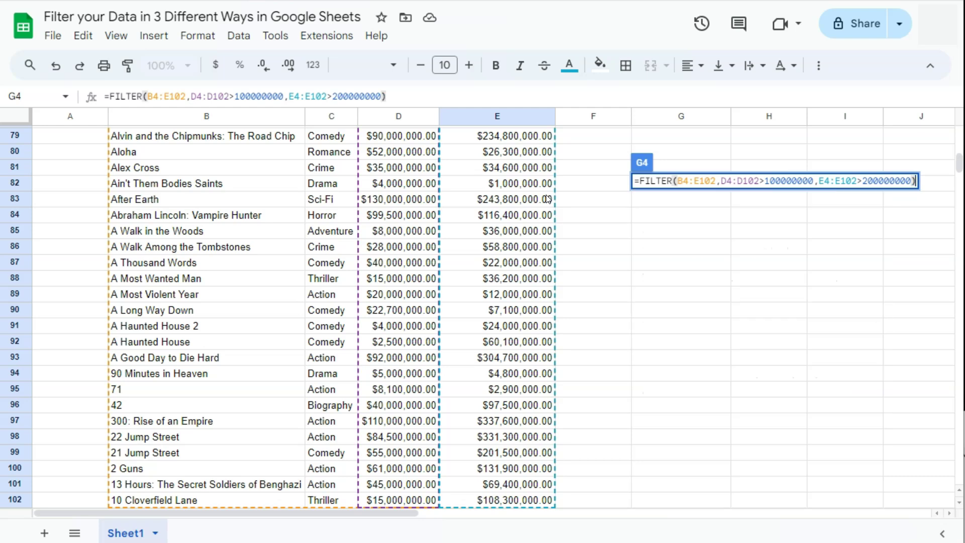
- Commit the G4 FILTER formula with revenue over 200000000, listing ten films in G4:J13
key("Return")
scroll(590, 226, "up", 2)
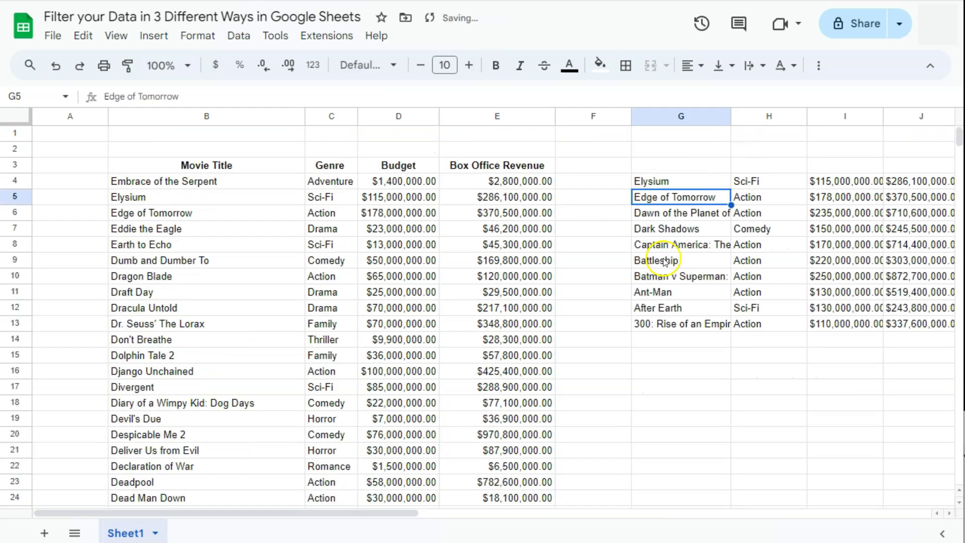
left_click_drag(386, 512, 378, 529)
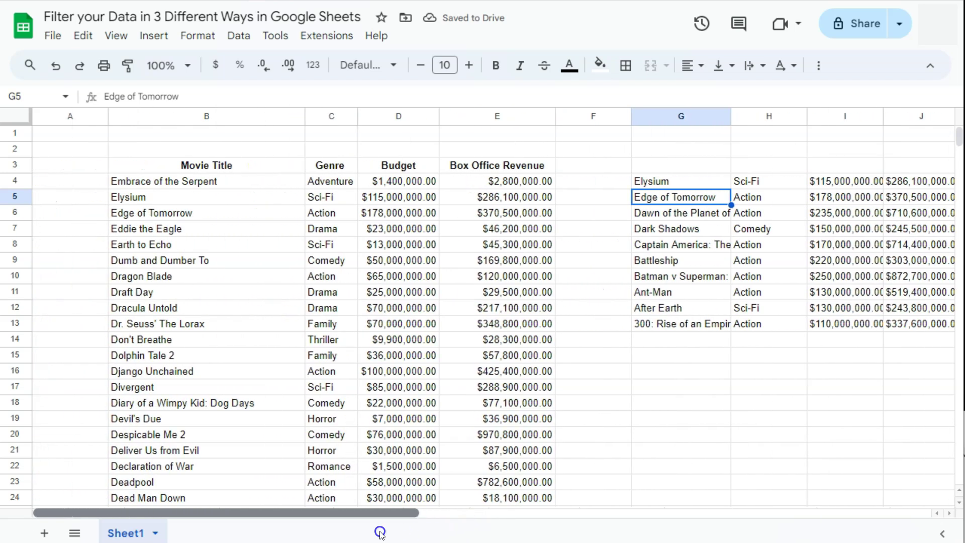